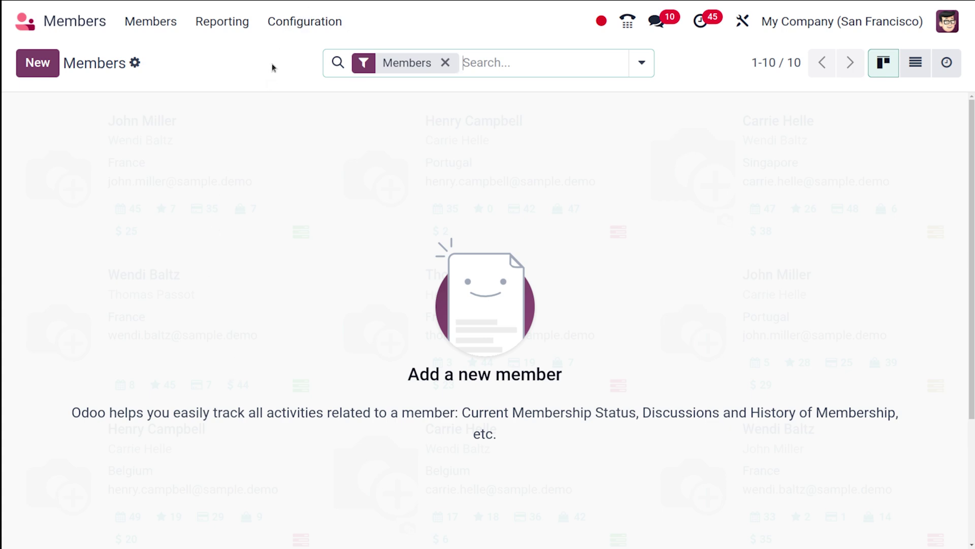
Create a new membership product under Membership Products named 'Gym membership'
click(311, 28)
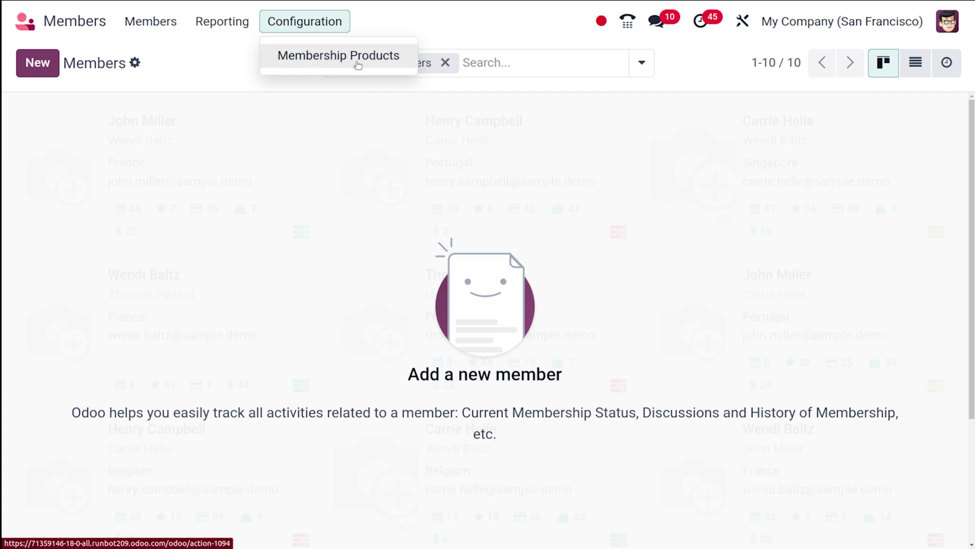
click(358, 65)
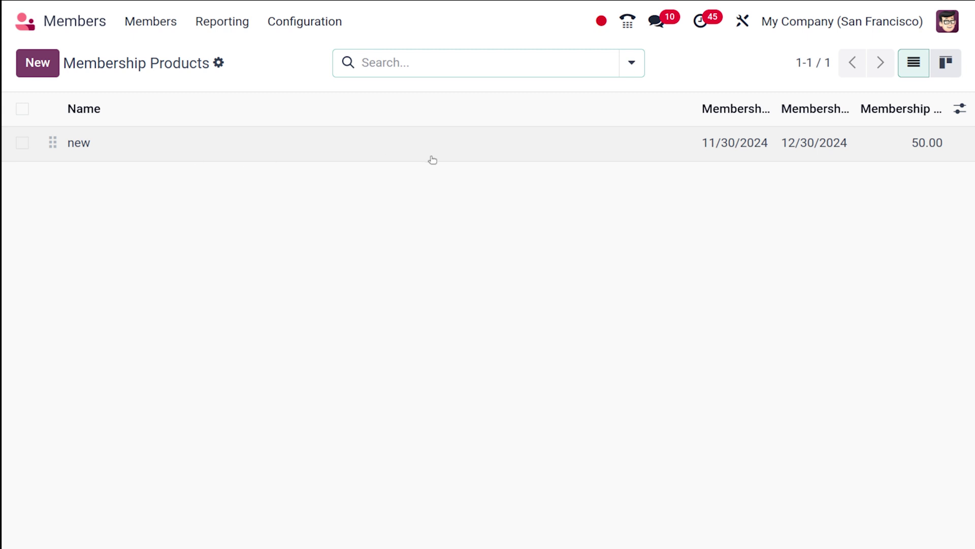
click(53, 64)
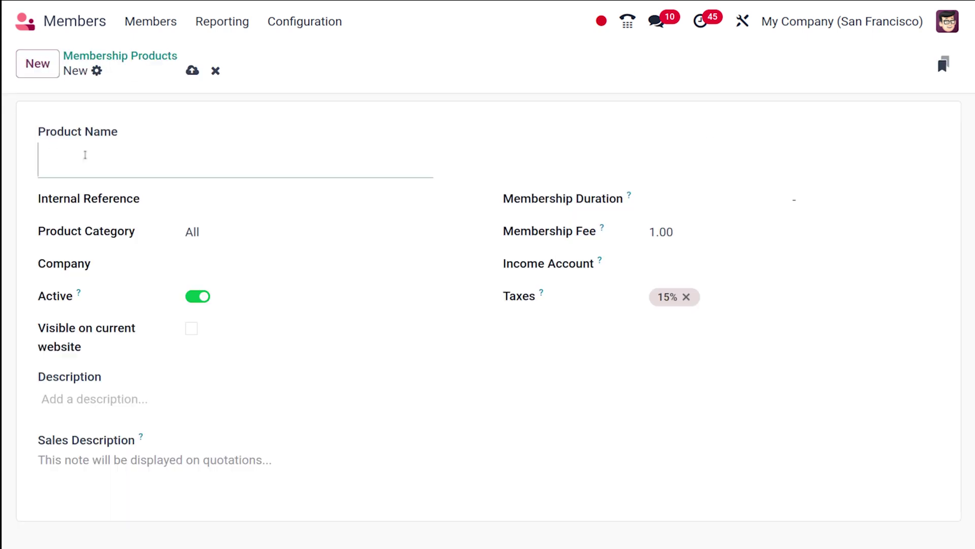
text(Gym mem)
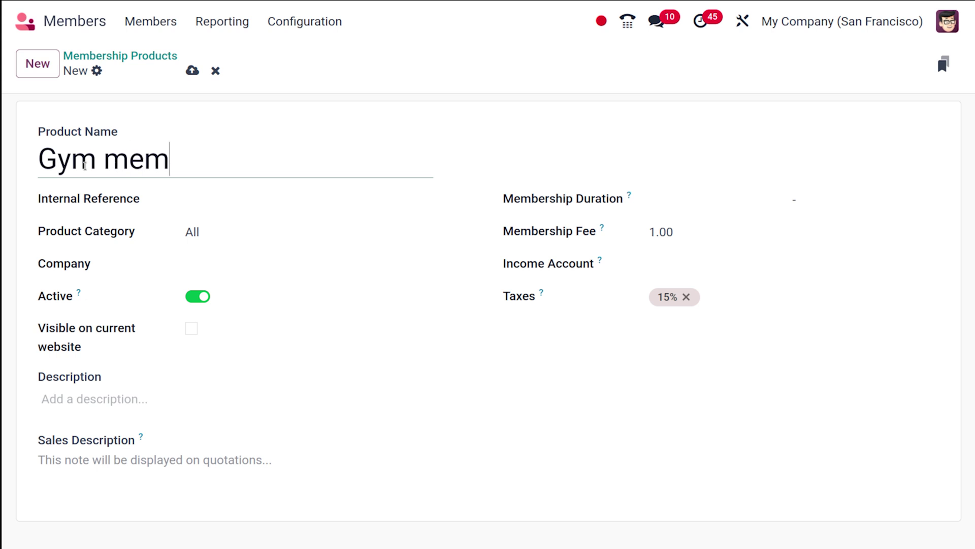
text(bership)
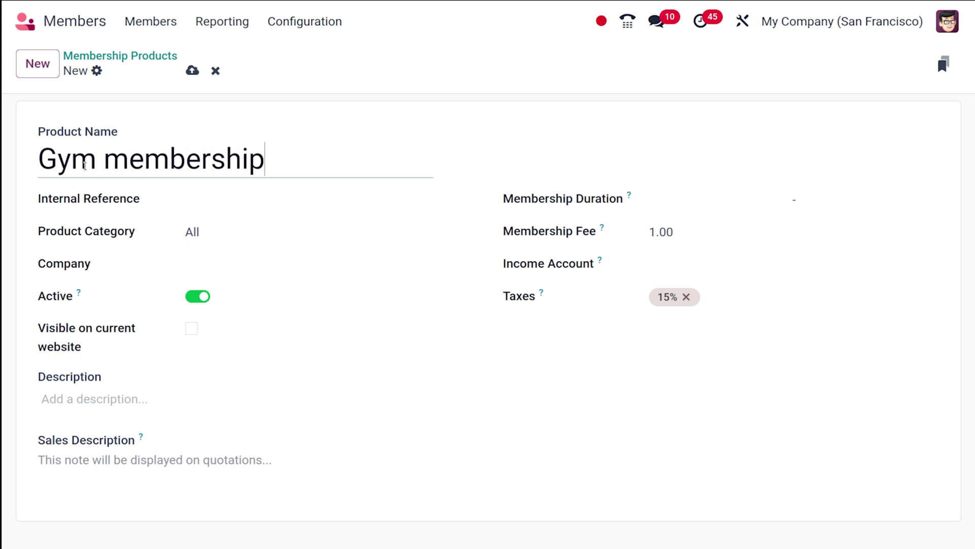
click(223, 203)
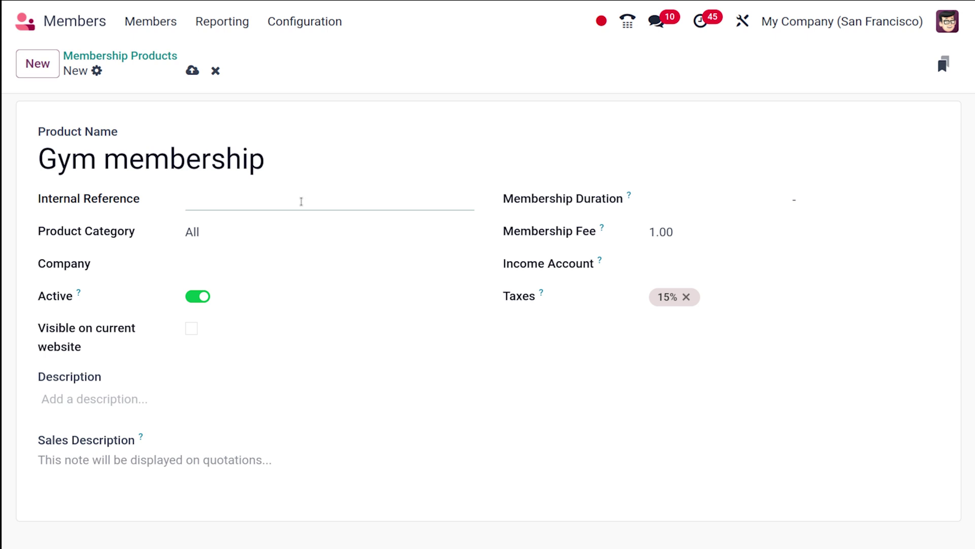
click(229, 236)
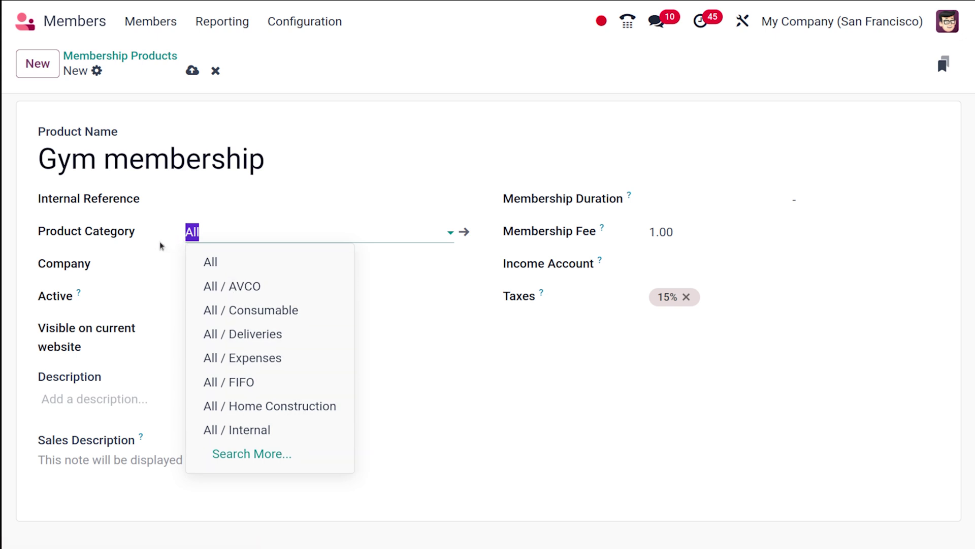
click(382, 186)
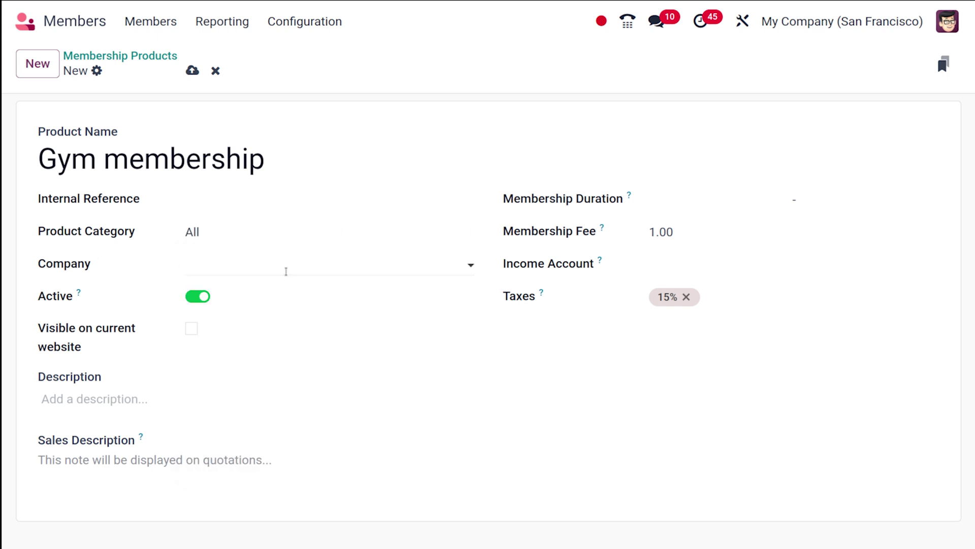
click(286, 271)
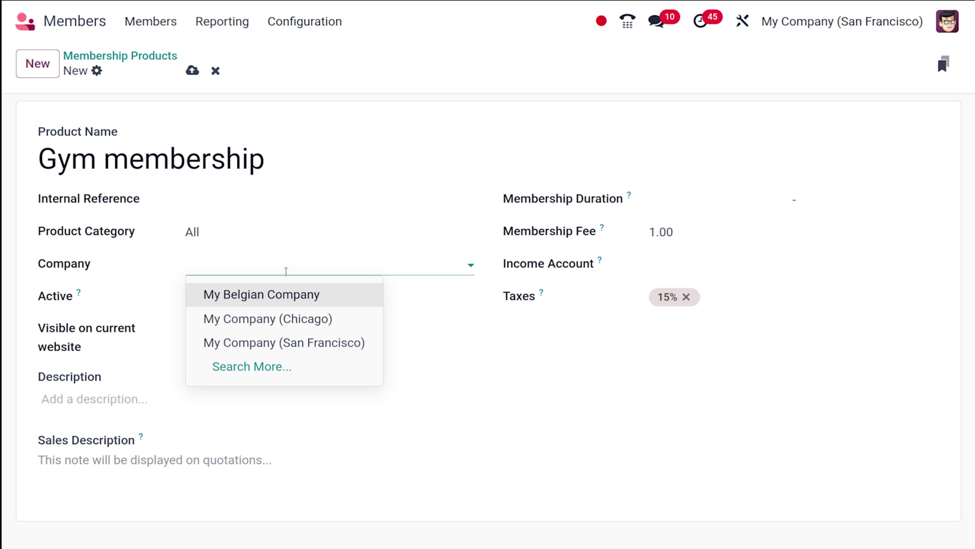
click(141, 281)
click(232, 268)
click(120, 275)
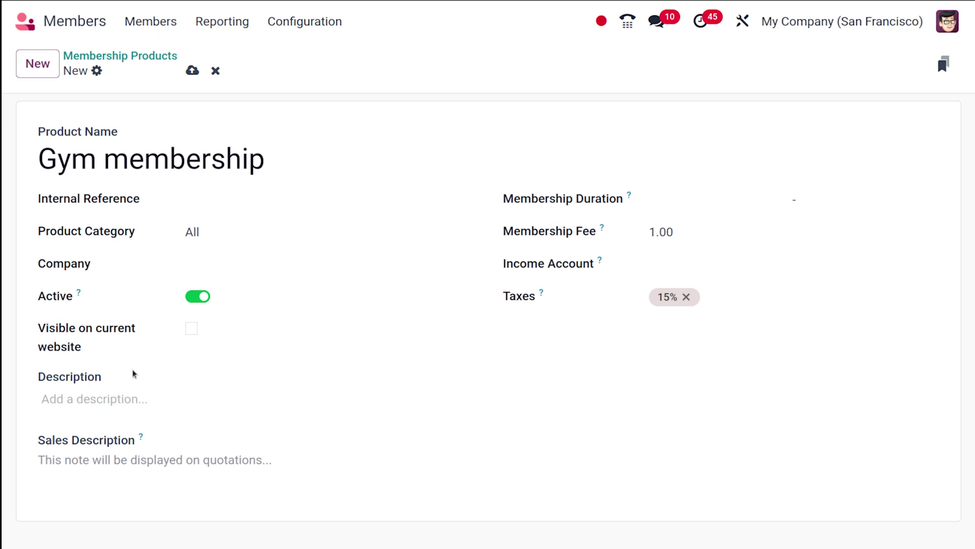
click(192, 330)
click(191, 331)
Set the membership duration from 11/30/2024 to 12/30/2024
click(701, 199)
click(869, 504)
click(869, 197)
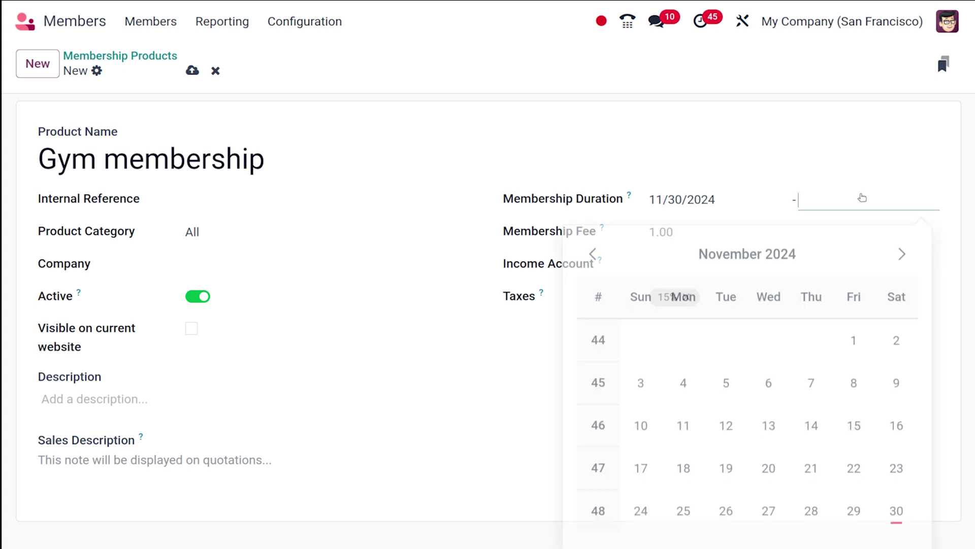
click(902, 248)
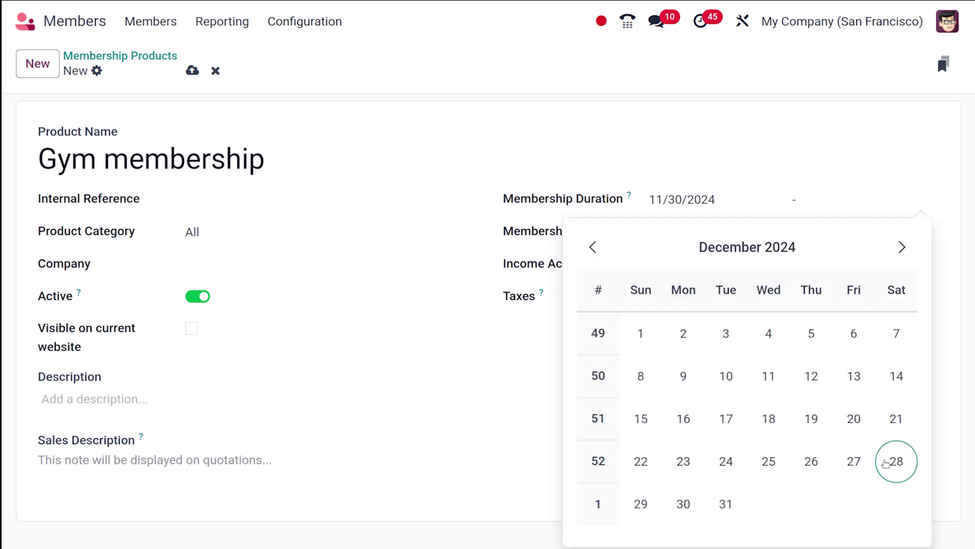
click(682, 503)
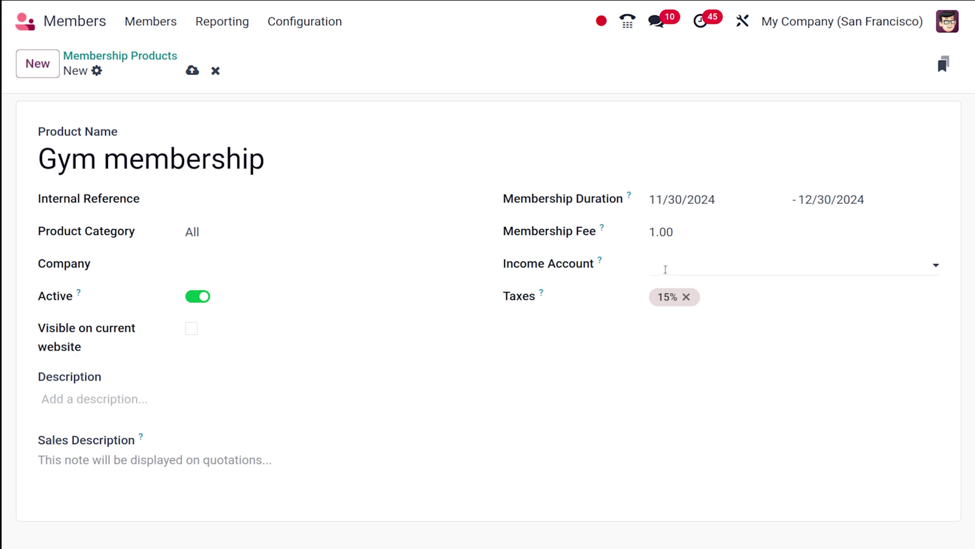
Set the membership fee to 100 and save the Gym membership product
click(662, 232)
text(1)
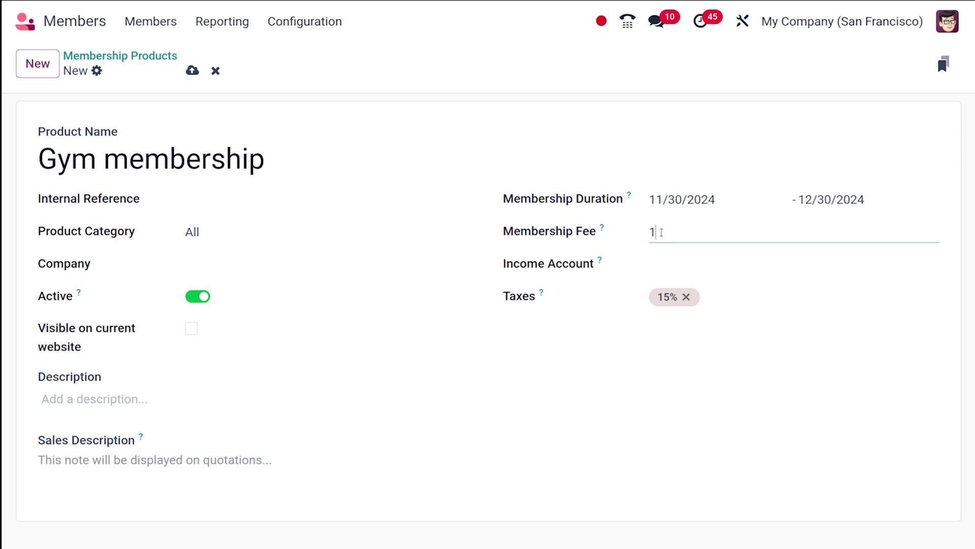
text(00)
click(552, 356)
mouse_move(601, 261)
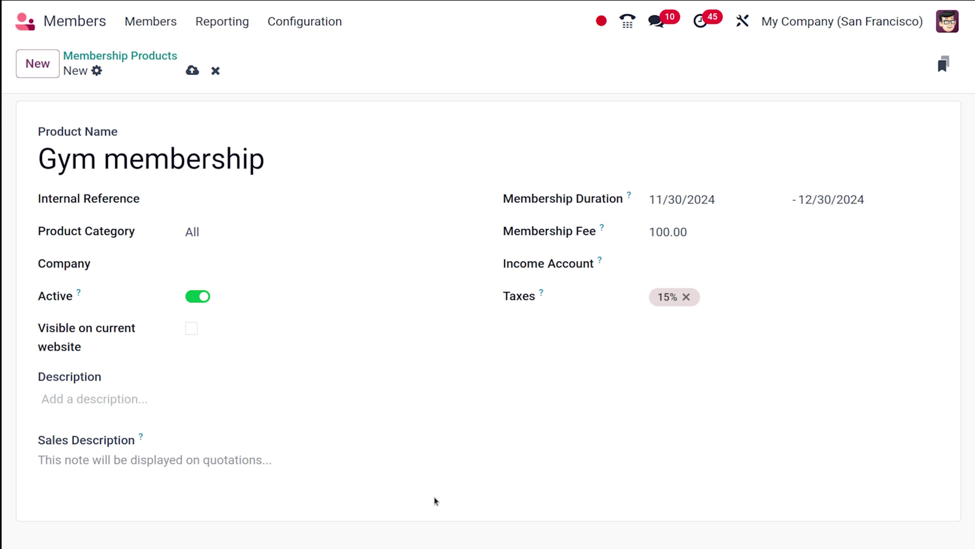
click(188, 72)
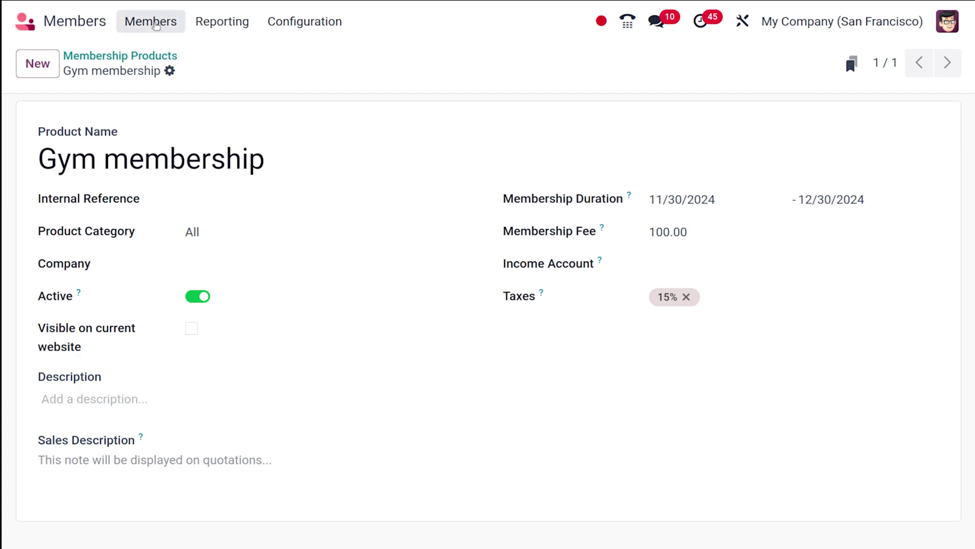
Start a new member record named 'cybrosys' and mark it as a company
click(150, 54)
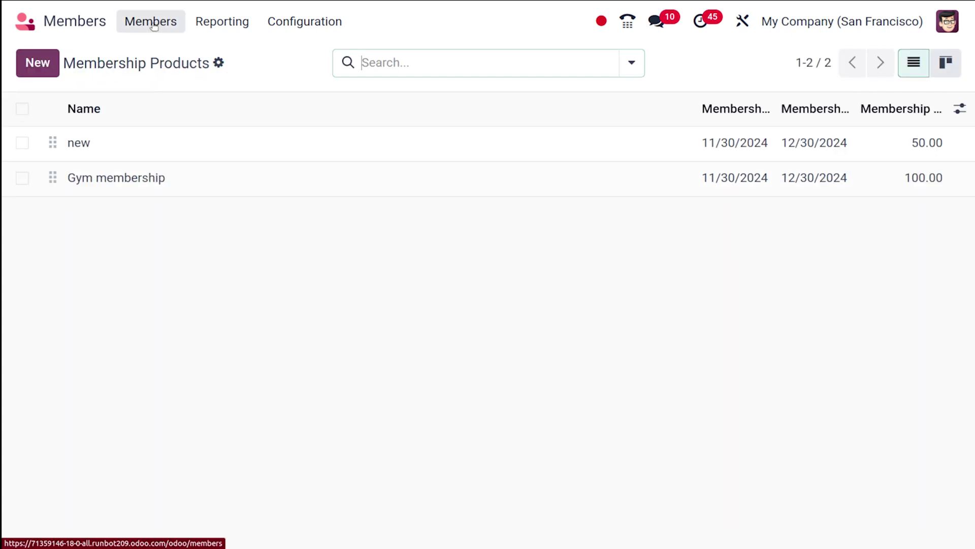
click(150, 21)
click(30, 74)
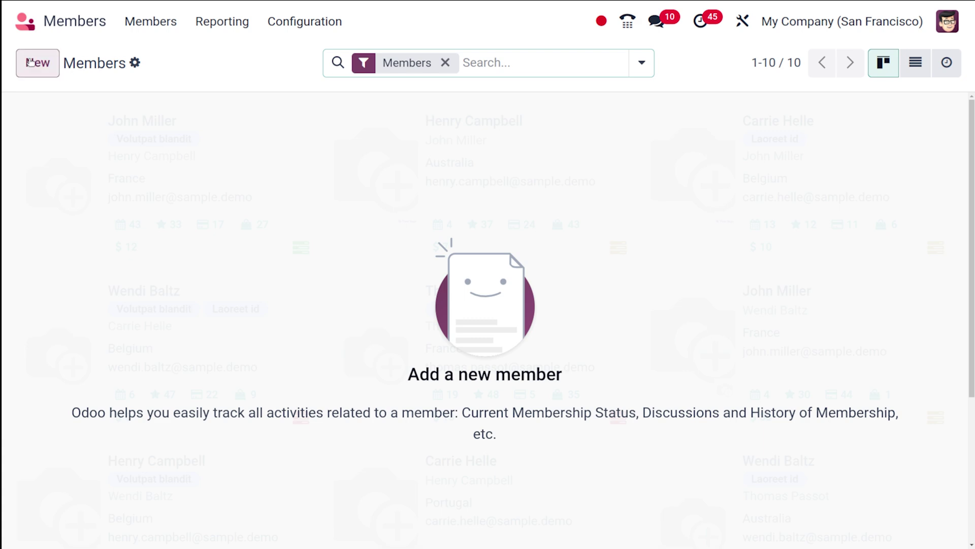
click(133, 168)
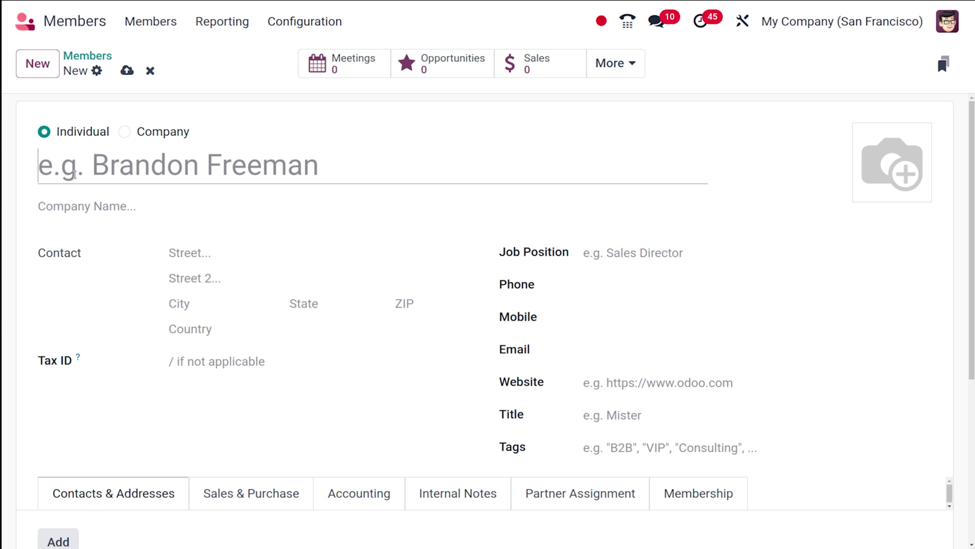
text(cyb)
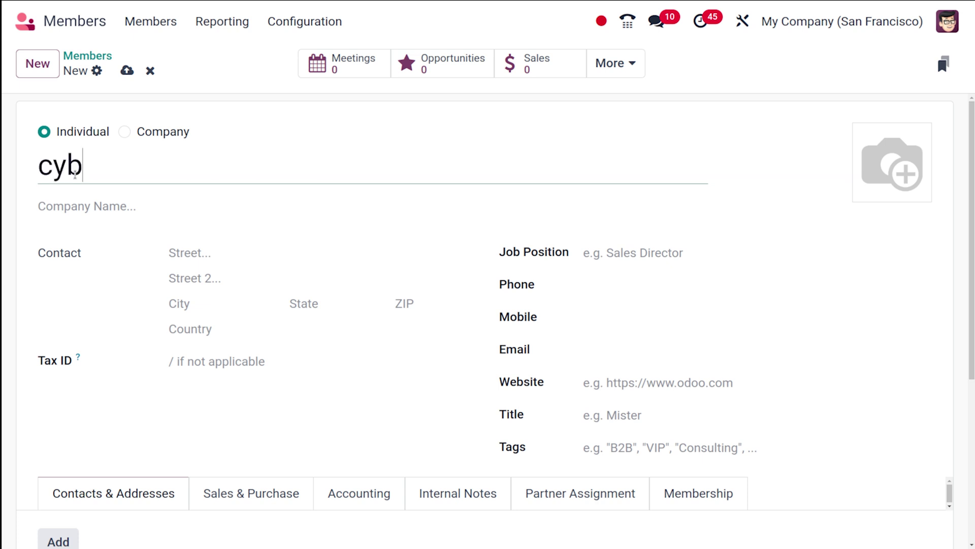
text(rosys)
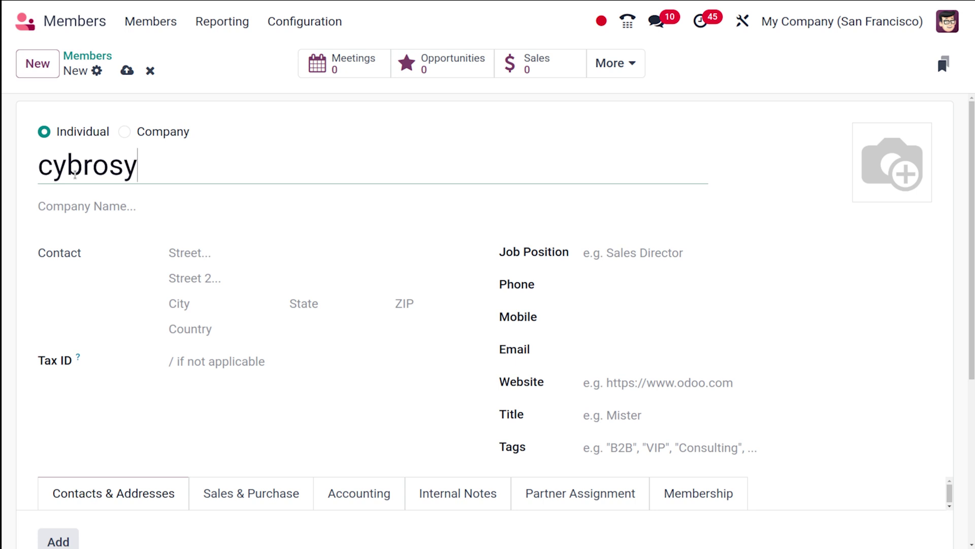
click(124, 132)
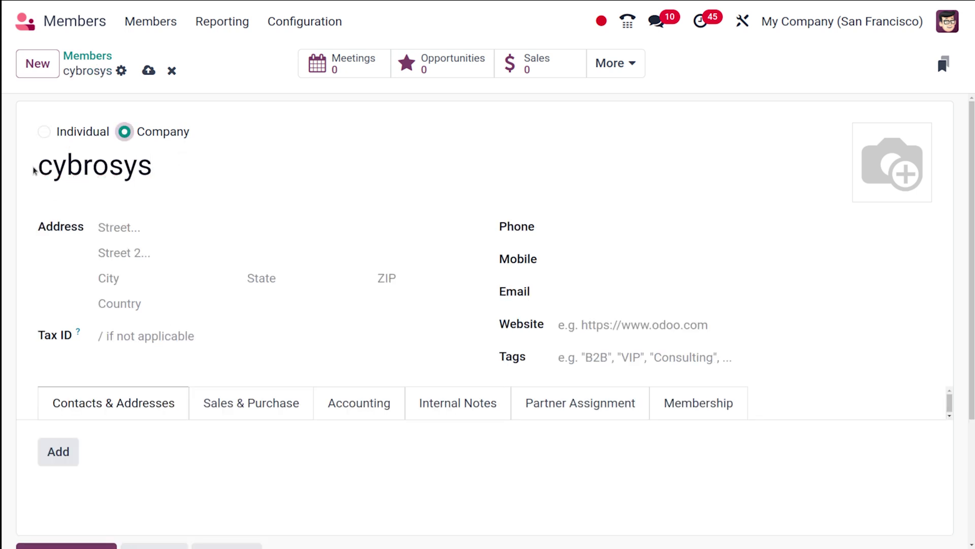
Capitalise the member name so it reads 'Cybrosys'
double_click(54, 165)
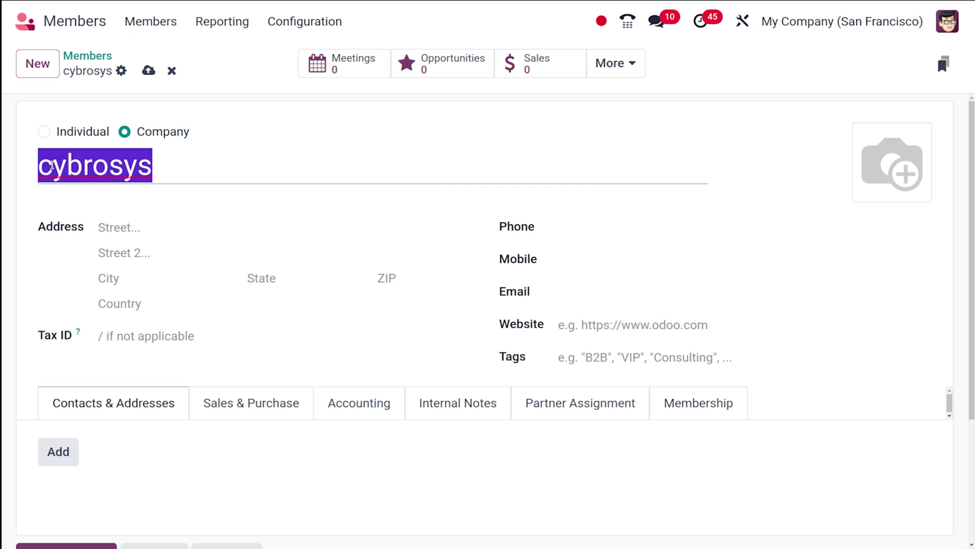
click(52, 165)
key(BackSpace)
text(C)
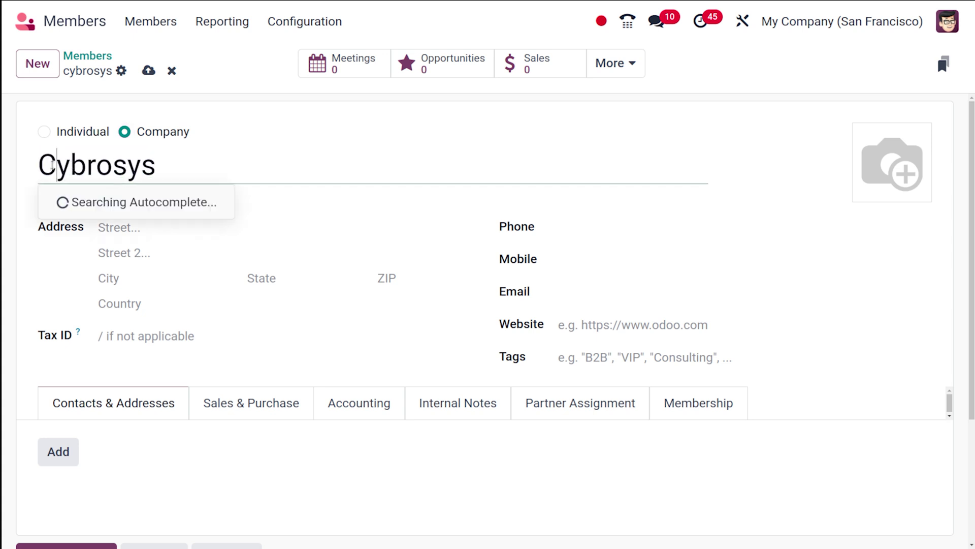
key(Escape)
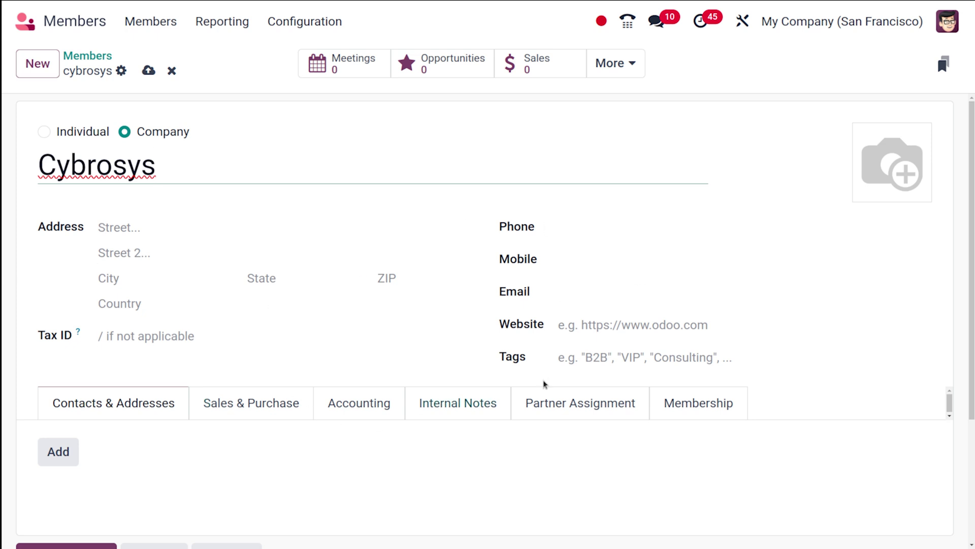
scroll(322, 283, down, 2)
scroll(322, 283, up, 2)
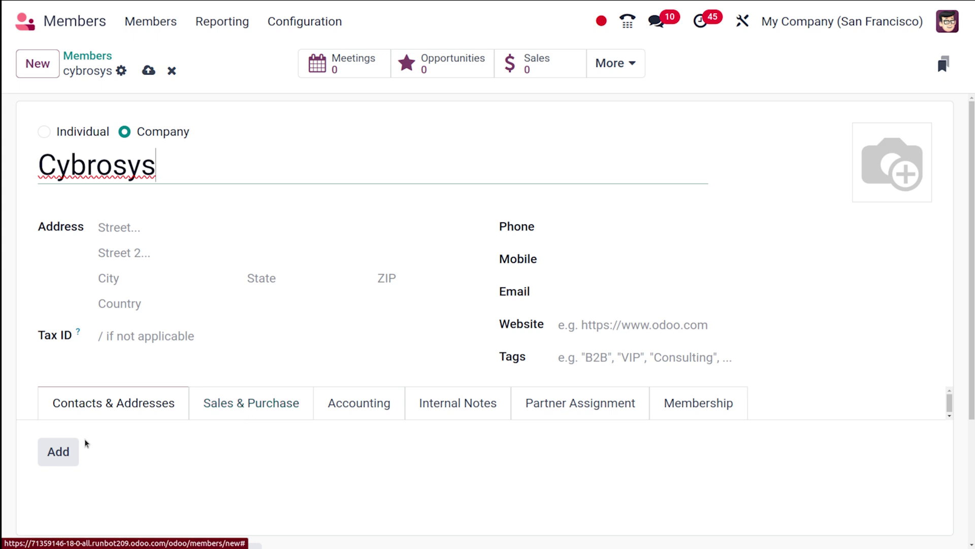
scroll(87, 442, down, 3)
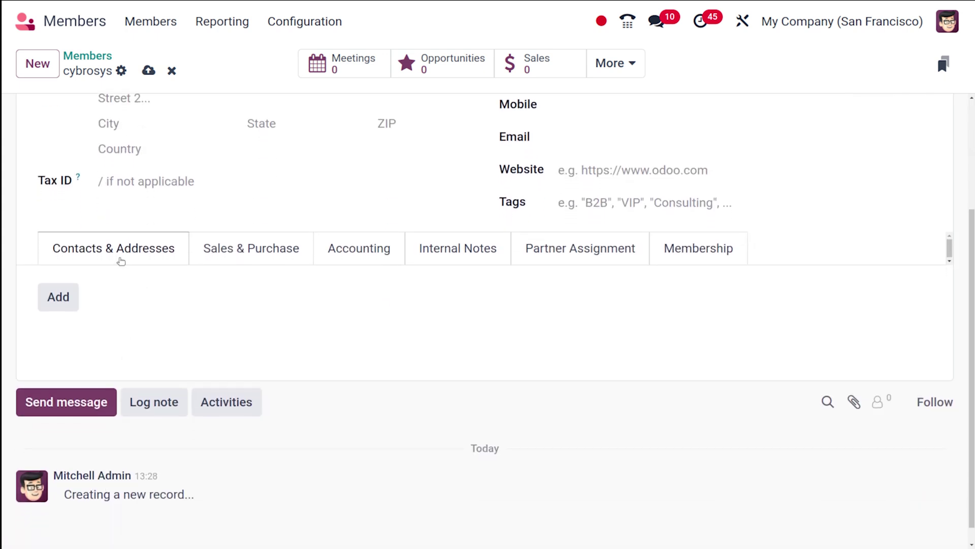
scroll(118, 201, up, 3)
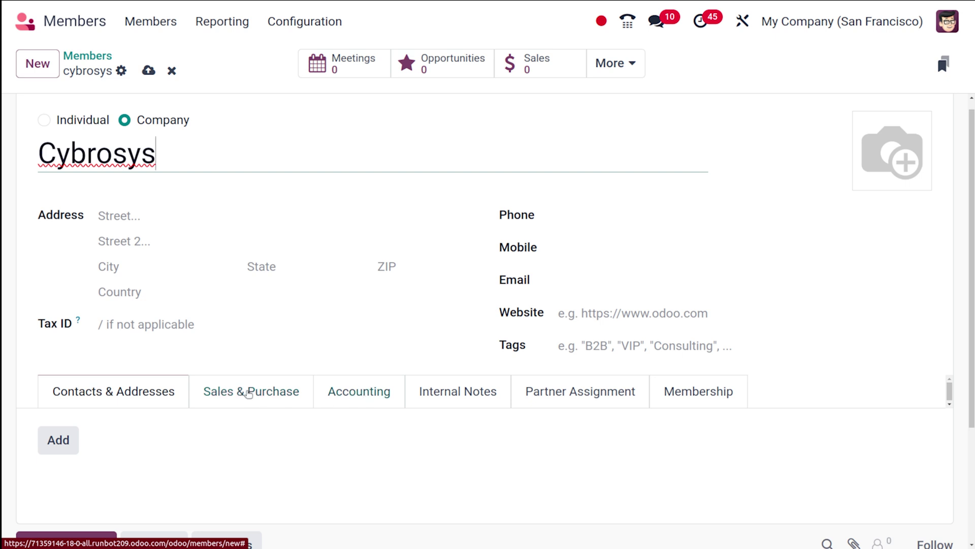
Review Cybrosys's Accounting, Partner Assignment and Membership tabs, showing Free Member status
click(361, 399)
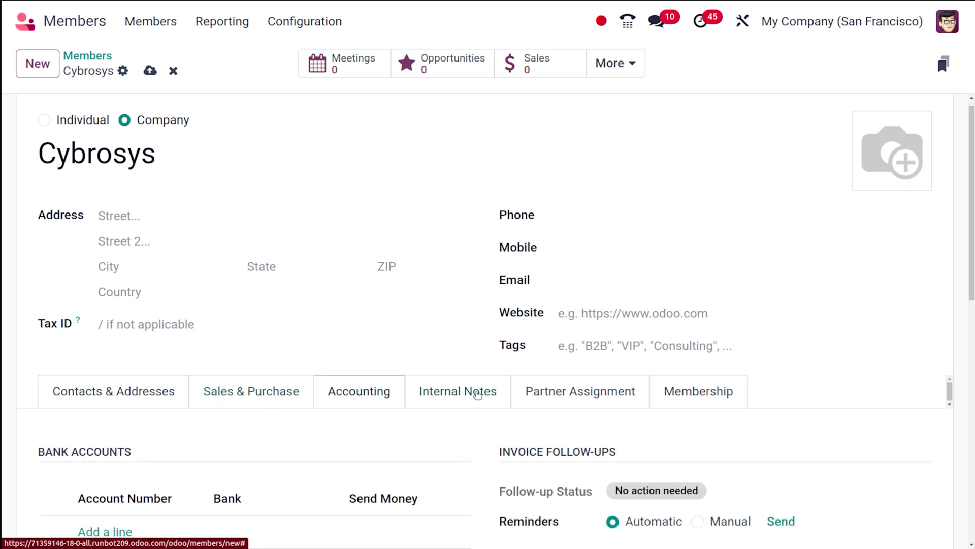
scroll(386, 429, down, 3)
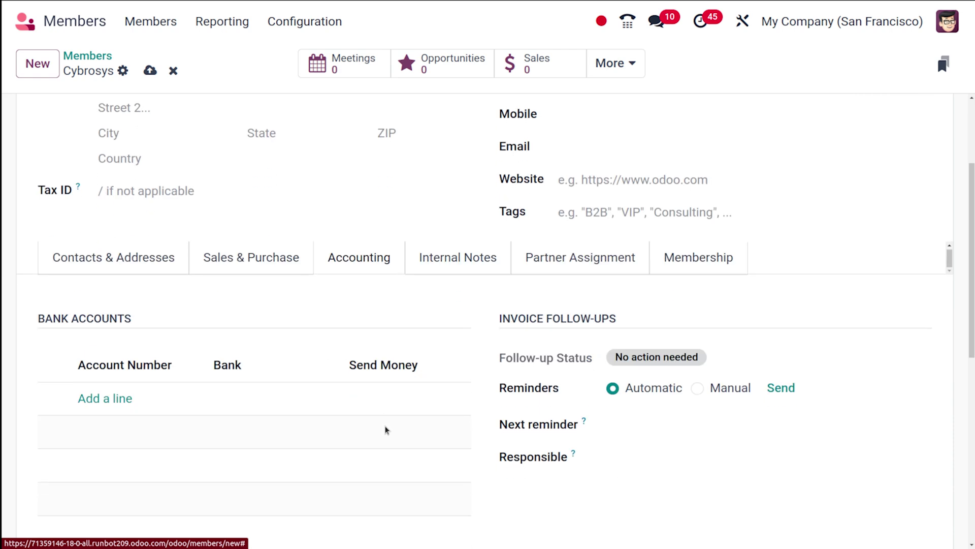
click(574, 251)
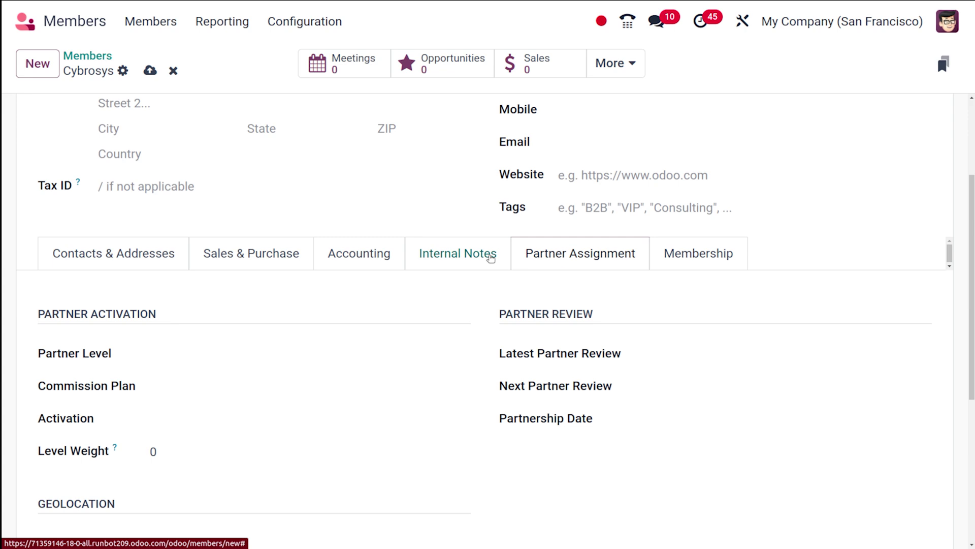
scroll(490, 257, up, 3)
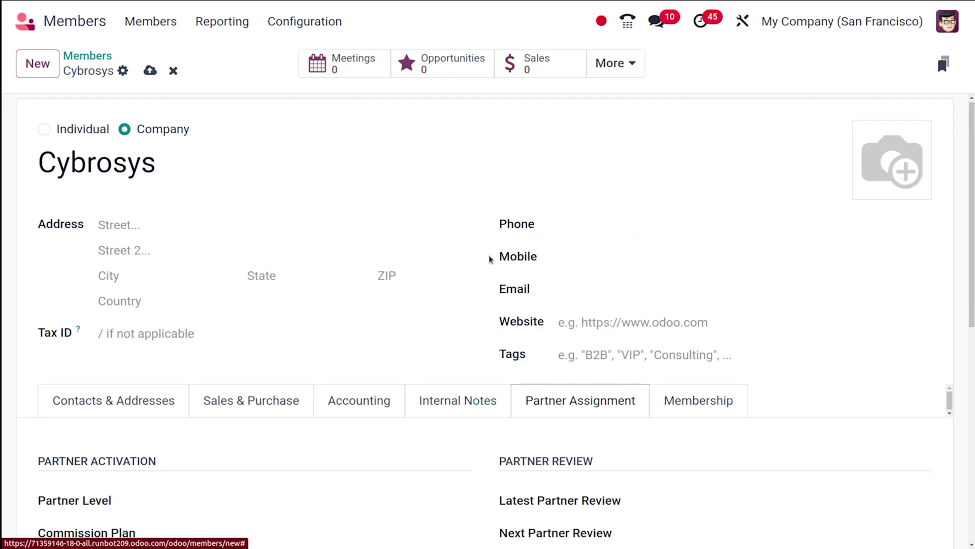
scroll(490, 259, down, 3)
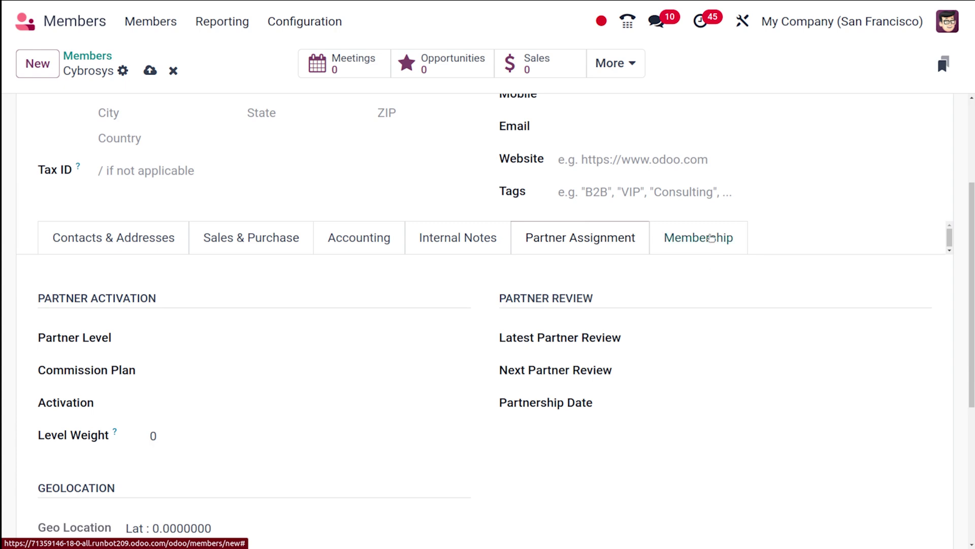
click(711, 238)
scroll(534, 203, up, 3)
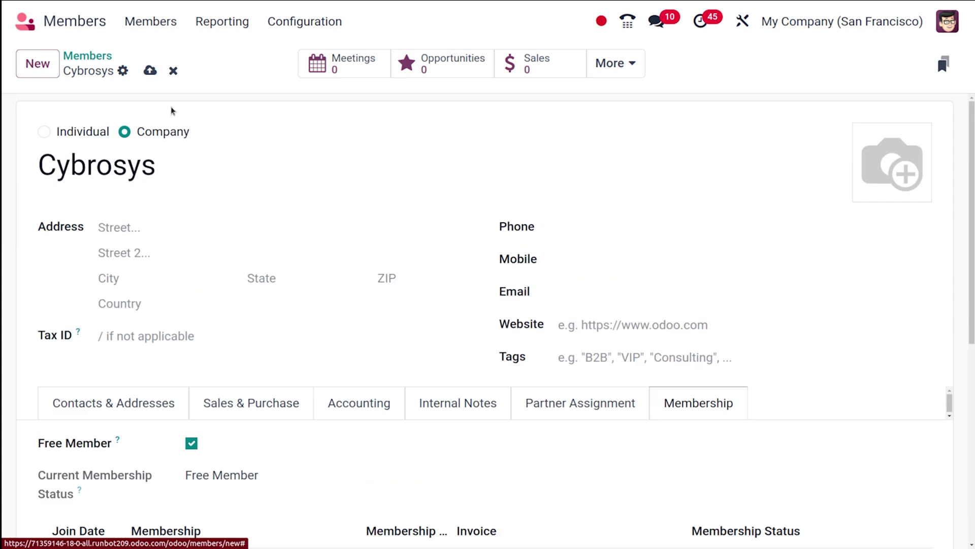
scroll(288, 202, down, 2)
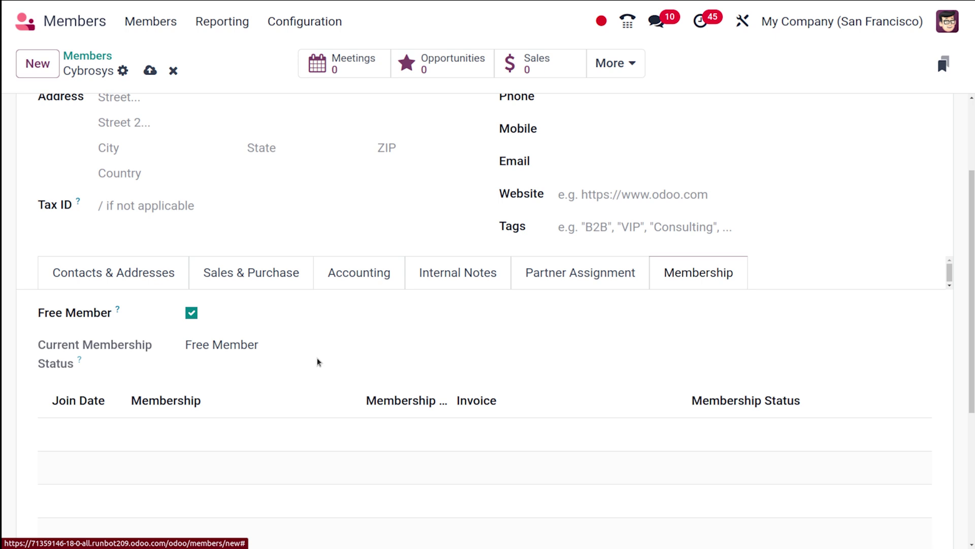
Uncheck Free Member for Cybrosys and open the Join Membership dialog
click(191, 312)
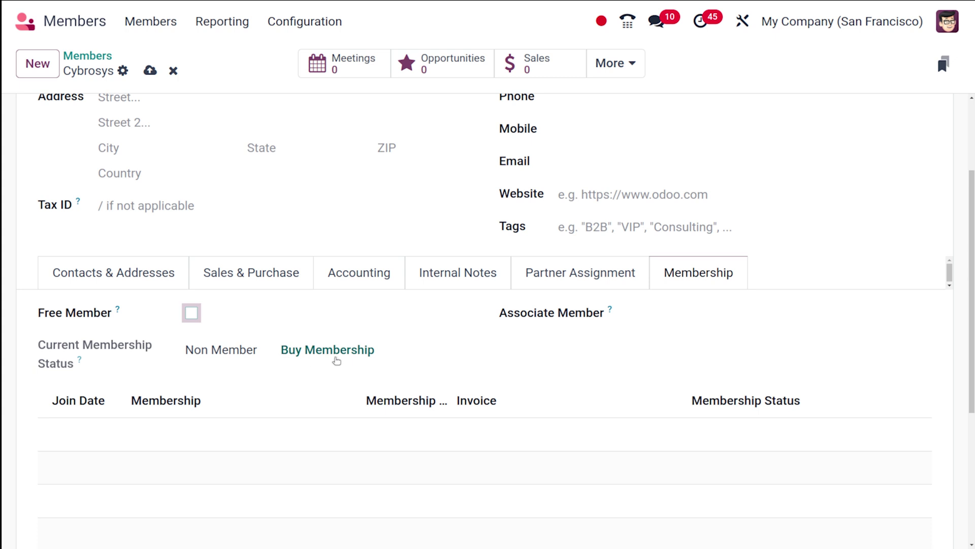
click(333, 349)
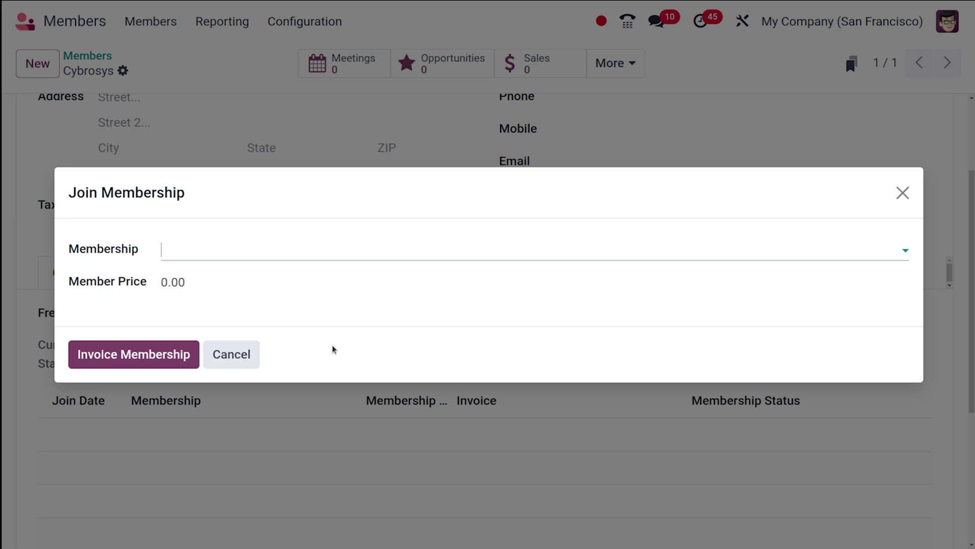
Select Gym membership and create its $115.00 invoice for Cybrosys
click(294, 248)
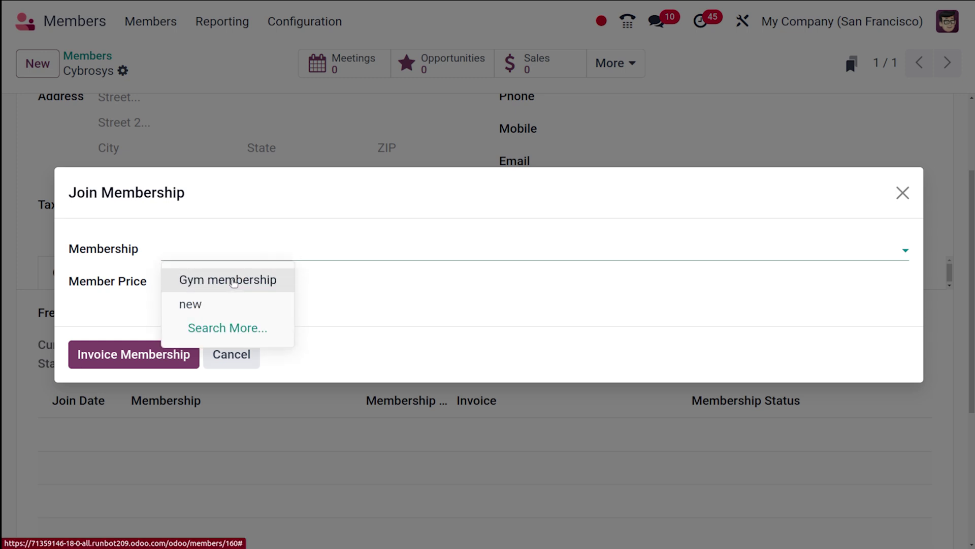
click(234, 280)
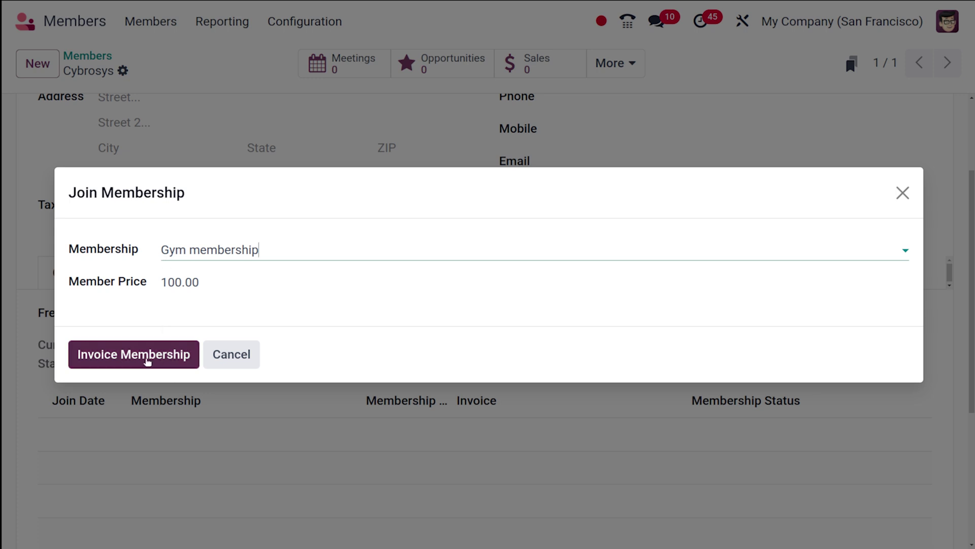
click(148, 361)
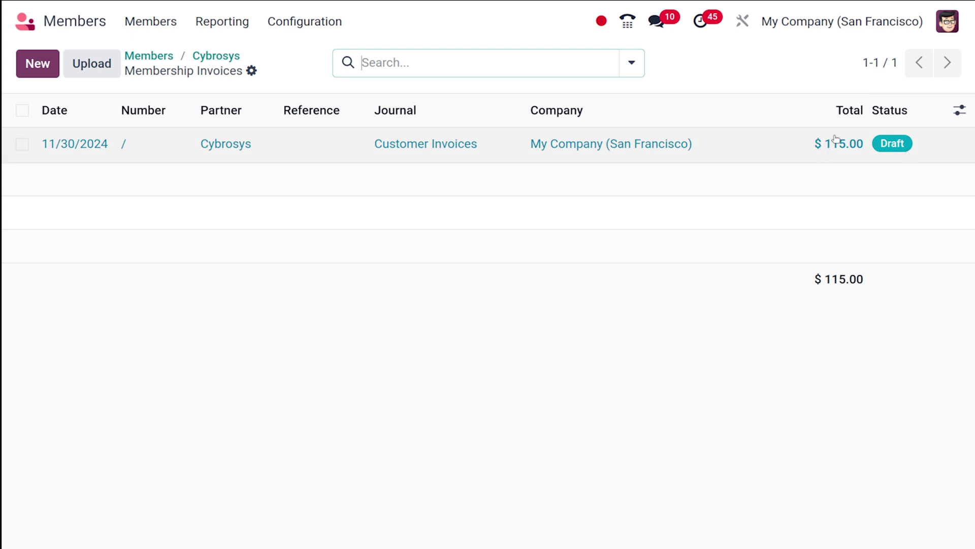
Confirm invoice INV/2024/00046 and register its $115.00 payment
click(506, 158)
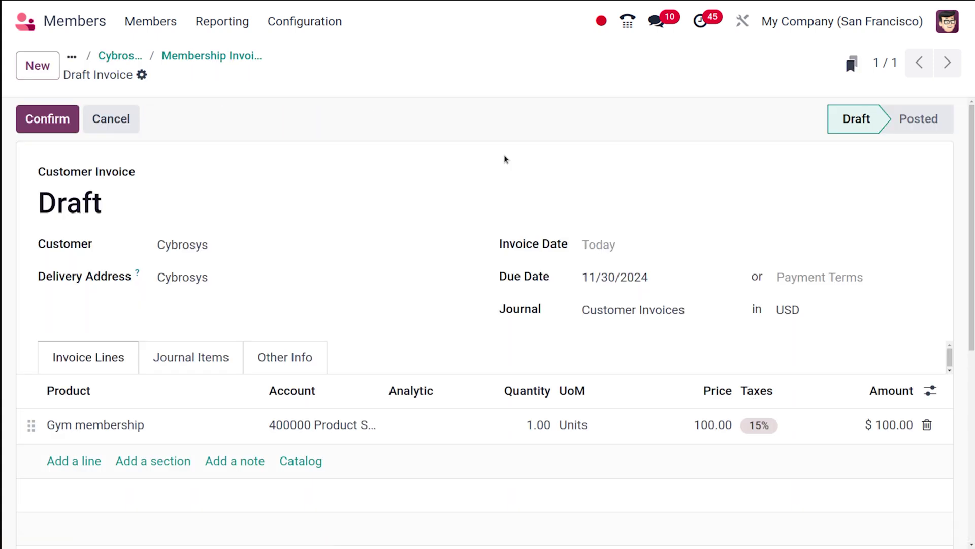
click(48, 117)
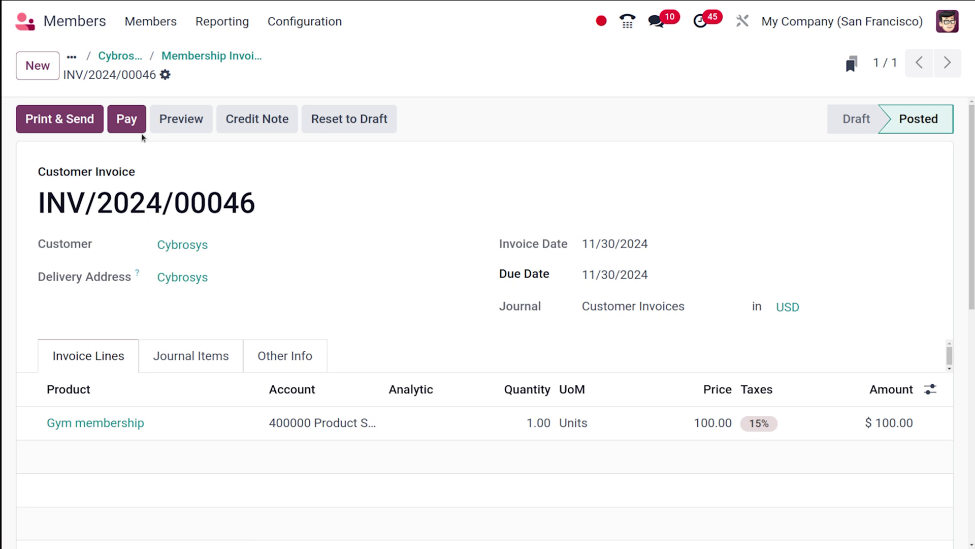
click(133, 121)
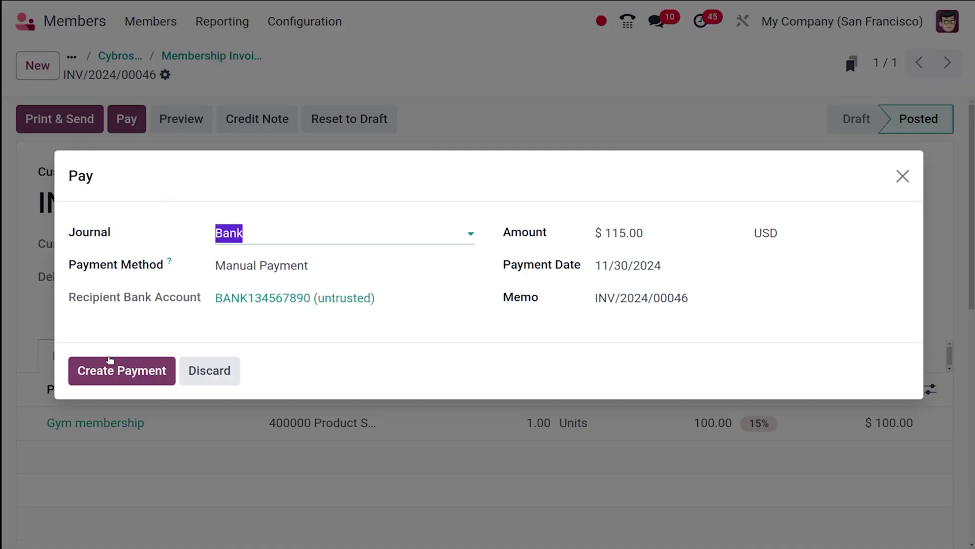
click(112, 370)
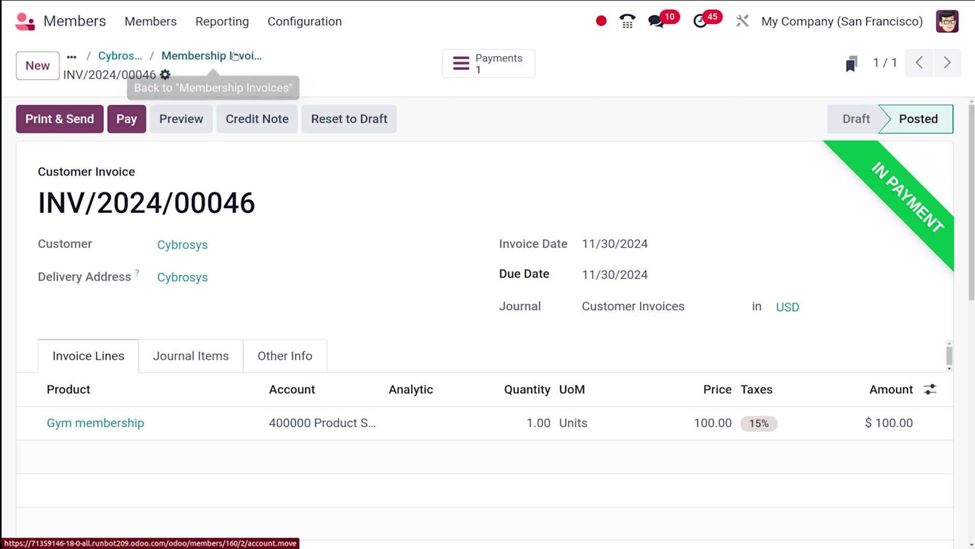
click(237, 66)
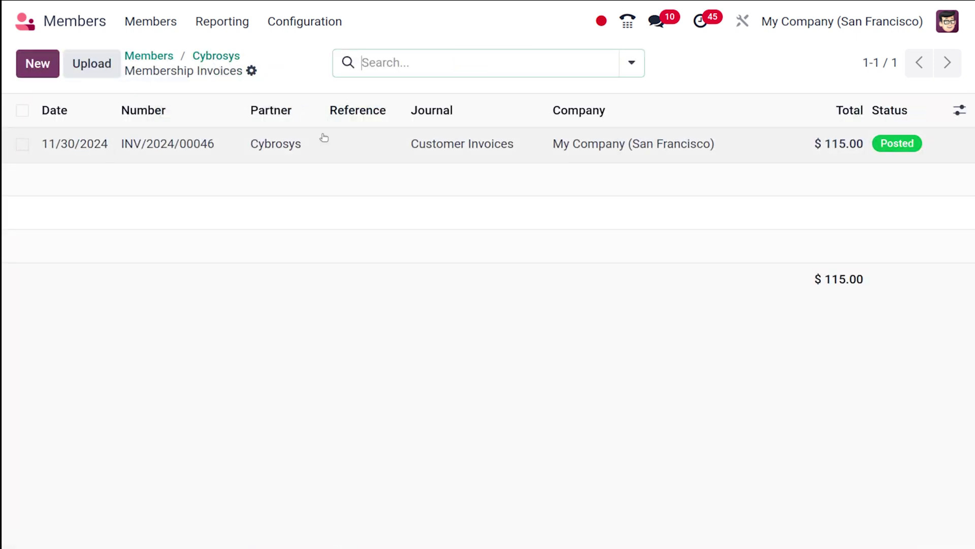
Check the Cybrosys record shows Paid Member for Gym membership, 11/30/2024 to 12/30/2024
click(216, 57)
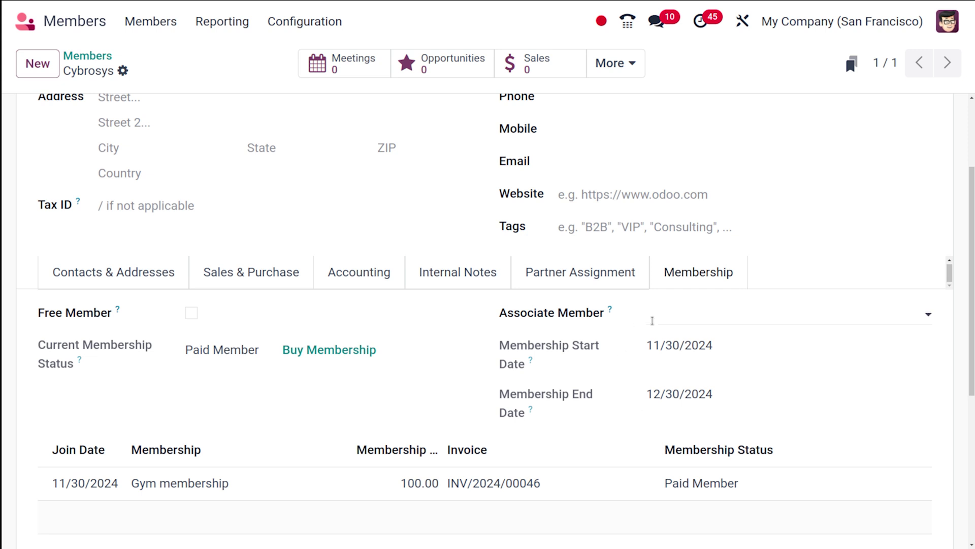
click(685, 314)
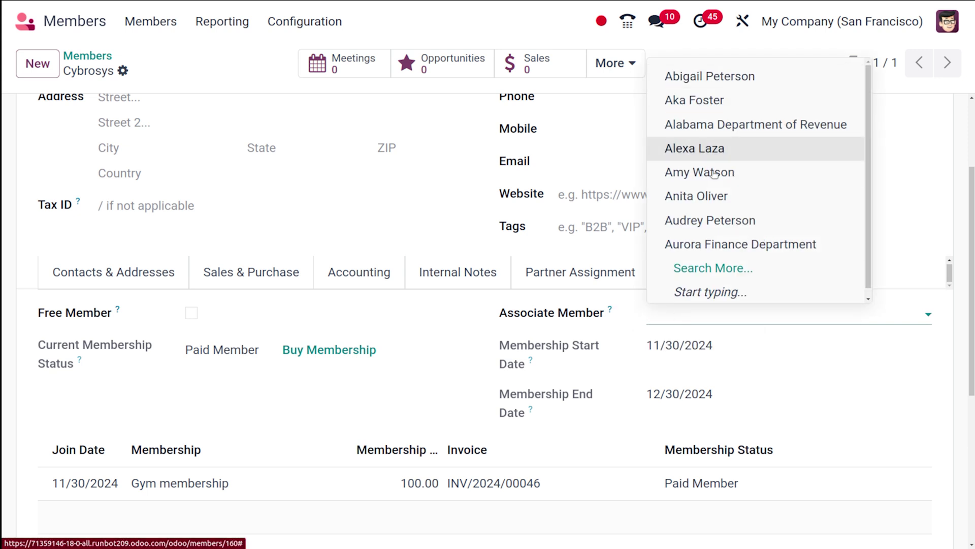
click(463, 313)
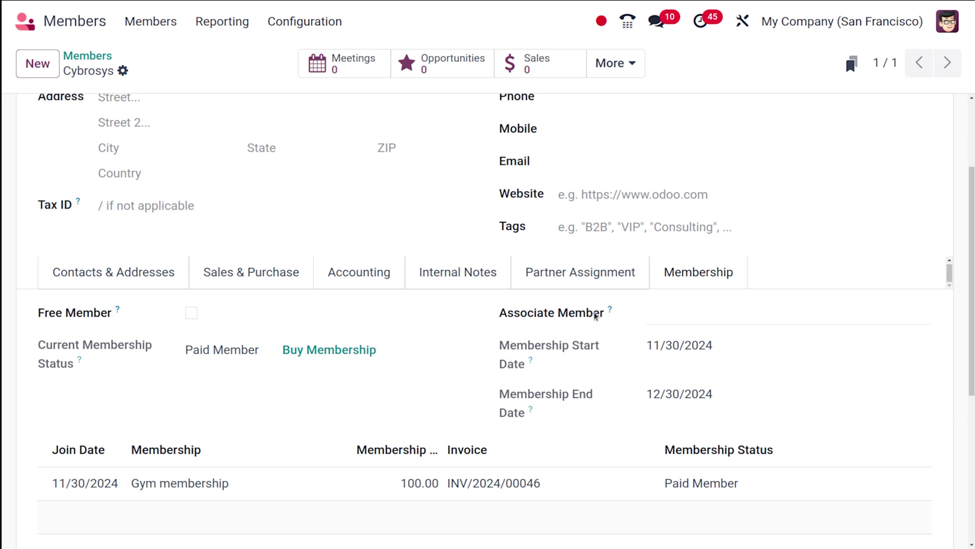
mouse_move(611, 311)
scroll(362, 395, up, 3)
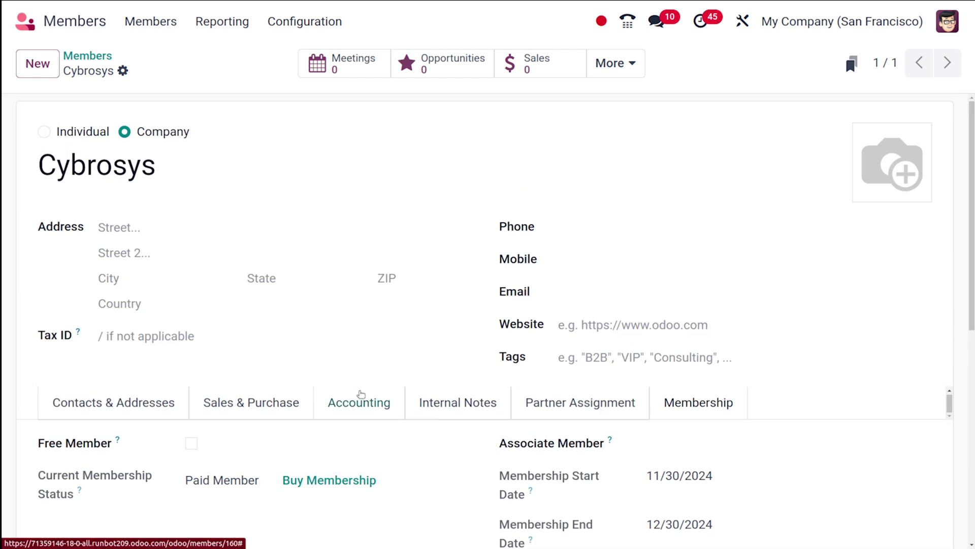